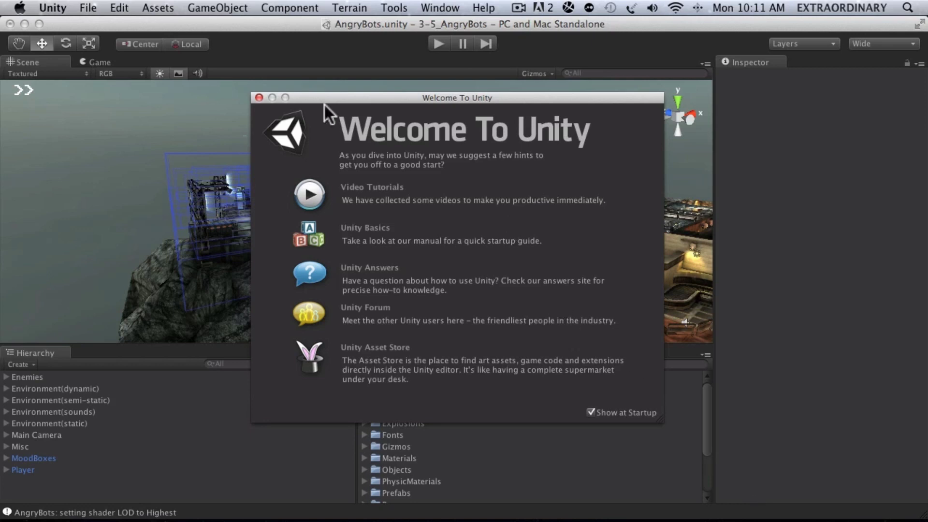
{"action": "left_click", "coordinate": [259, 98]}
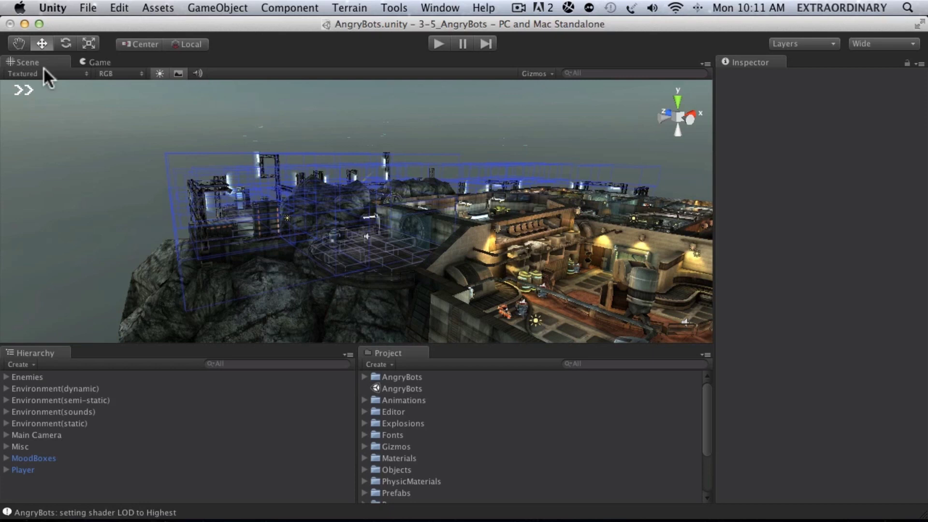
{"action": "left_click", "coordinate": [99, 63]}
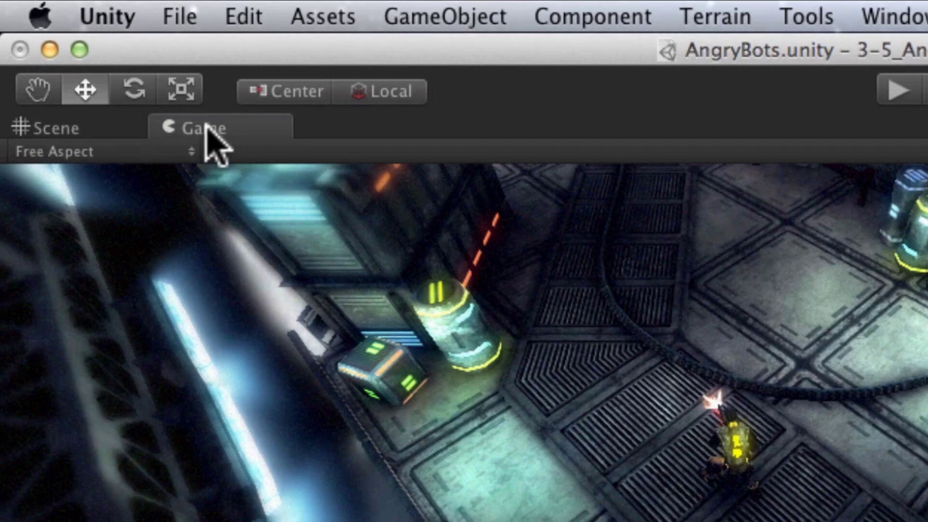
{"action": "left_click", "coordinate": [104, 135]}
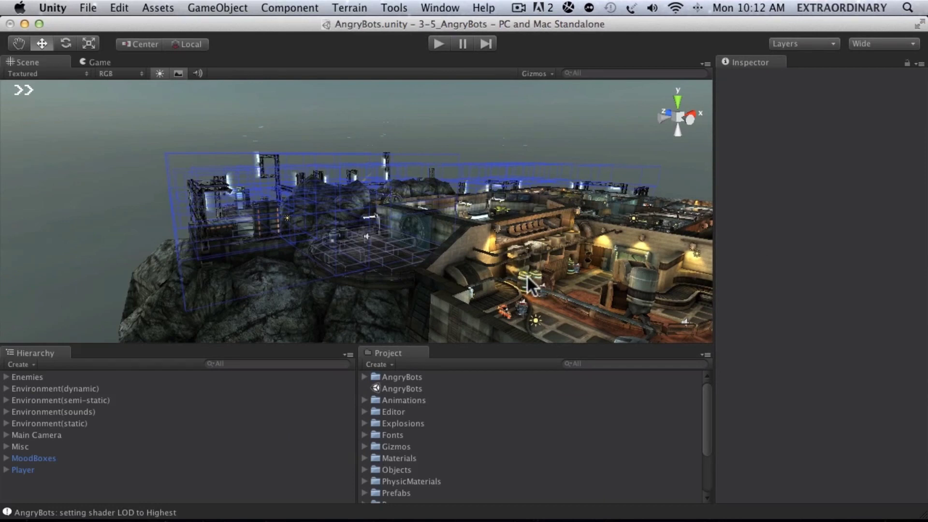
Inspect a barrel, the robot arm, then a point light (Range 8.413906, Intensity 1.40005, Soft Shadows).
{"action": "left_click", "coordinate": [529, 281]}
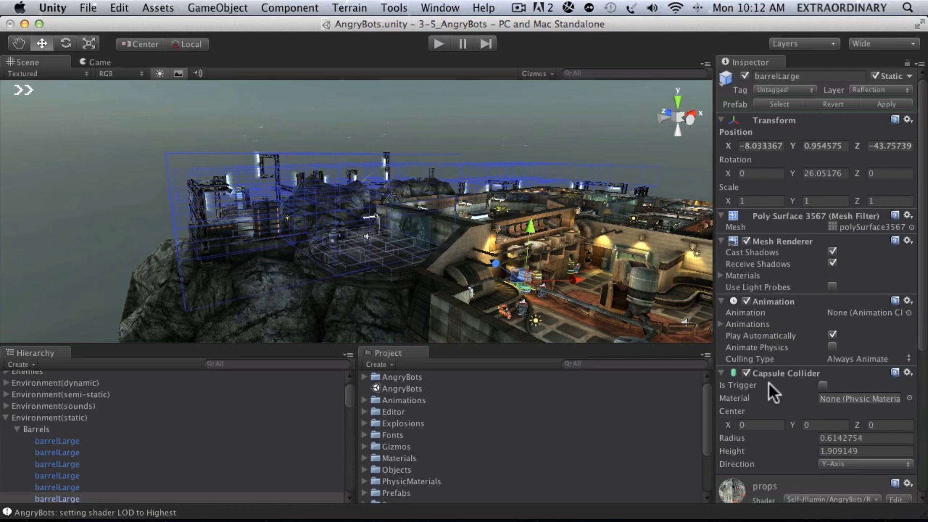
{"action": "mouse_move", "coordinate": [923, 160]}
{"action": "left_mouse_down"}
{"action": "mouse_move", "coordinate": [906, 331]}
{"action": "mouse_move", "coordinate": [924, 167]}
{"action": "left_mouse_up"}
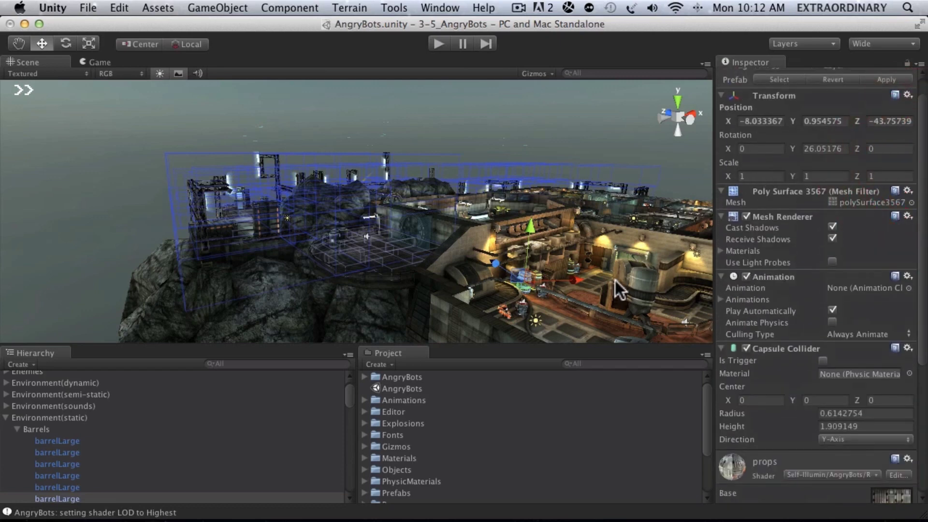
{"action": "left_click", "coordinate": [643, 275]}
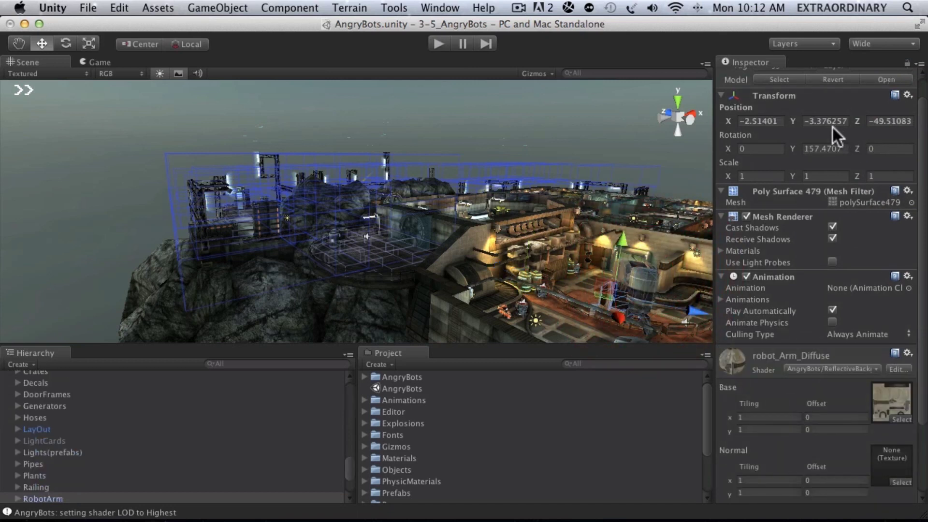
{"action": "left_click", "coordinate": [697, 254]}
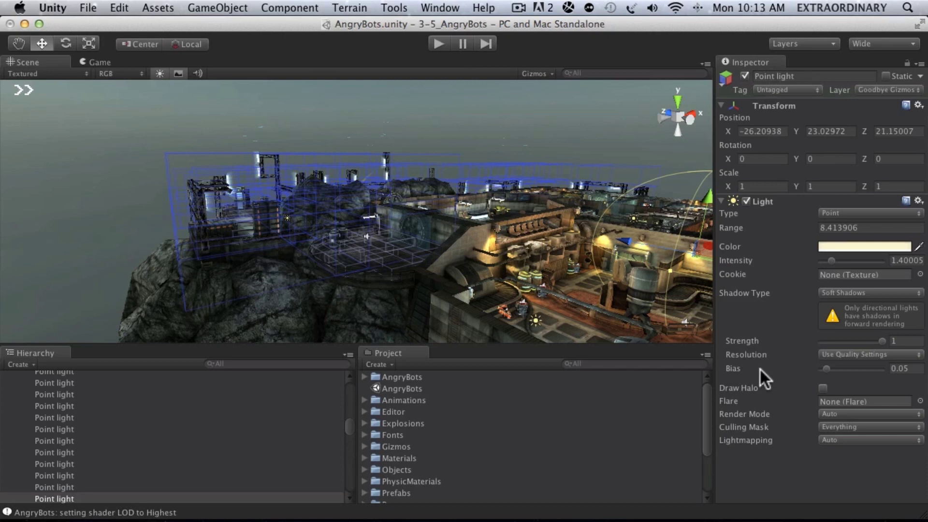
Cycle through the Move, Hand, Rotate and Scale tools, ending on the Hand tool.
{"action": "left_click", "coordinate": [39, 42]}
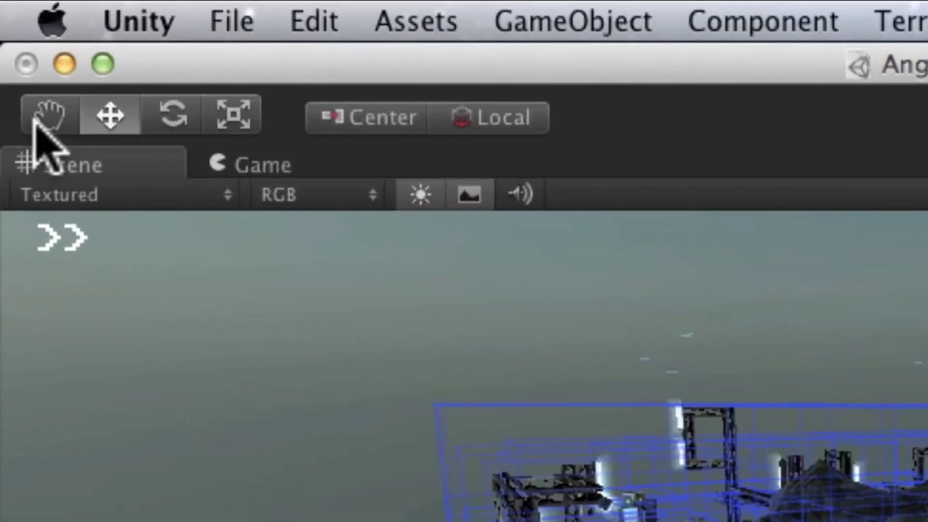
{"action": "left_click", "coordinate": [17, 44]}
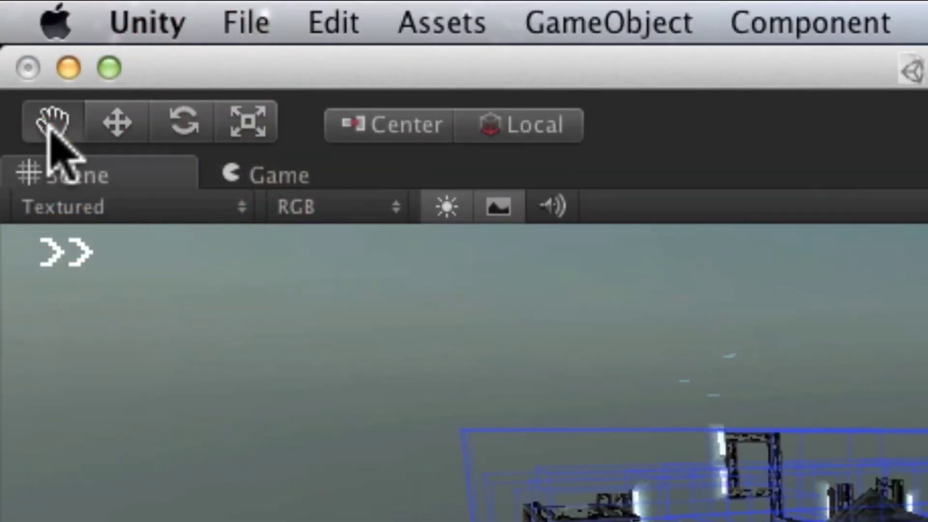
{"action": "left_click", "coordinate": [115, 127]}
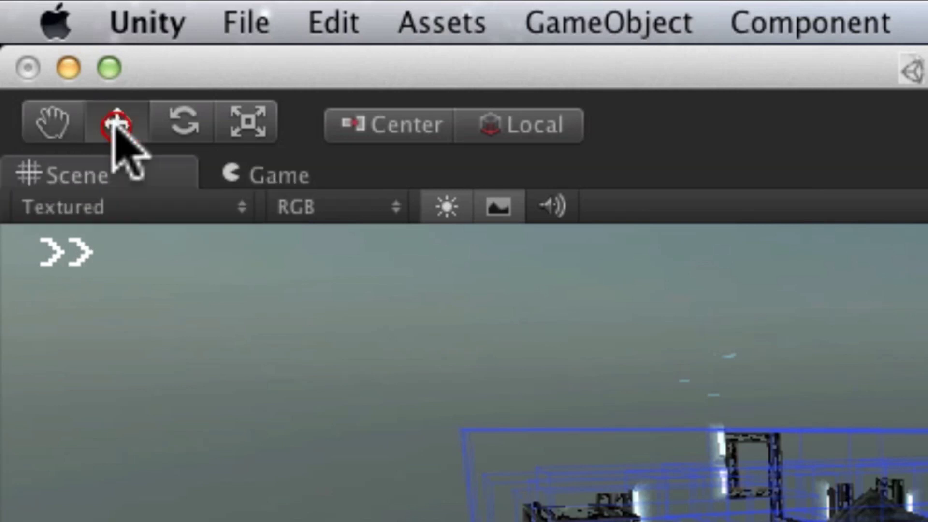
{"action": "left_click", "coordinate": [42, 129]}
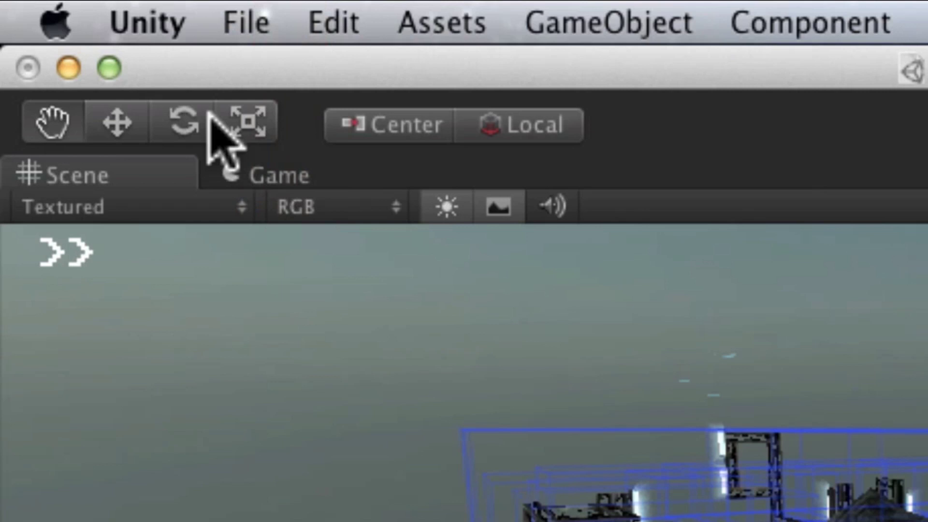
{"action": "left_click", "coordinate": [187, 122]}
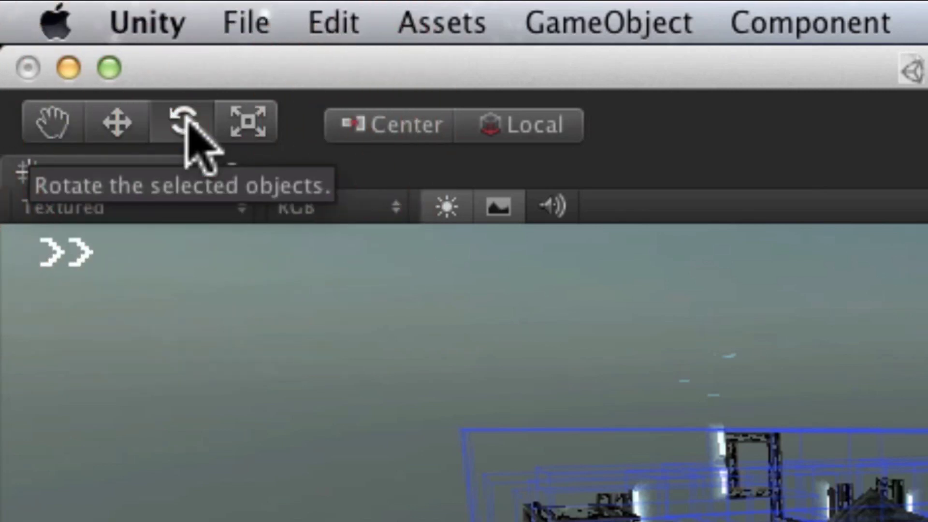
{"action": "left_click", "coordinate": [247, 122]}
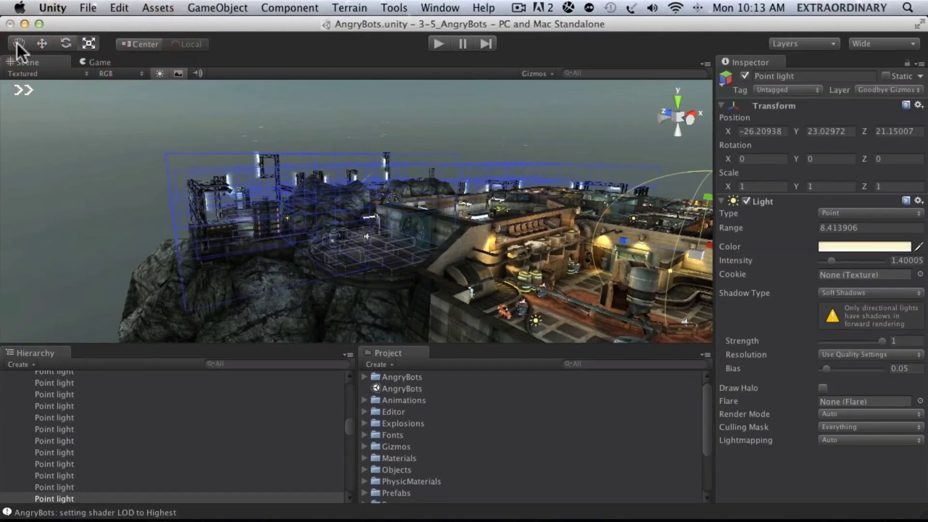
{"action": "left_click", "coordinate": [19, 43]}
Pan across the island and raise the point light to Y 25.5038.
{"action": "left_click_drag", "start_coordinate": [227, 193], "coordinate": [5, 73]}
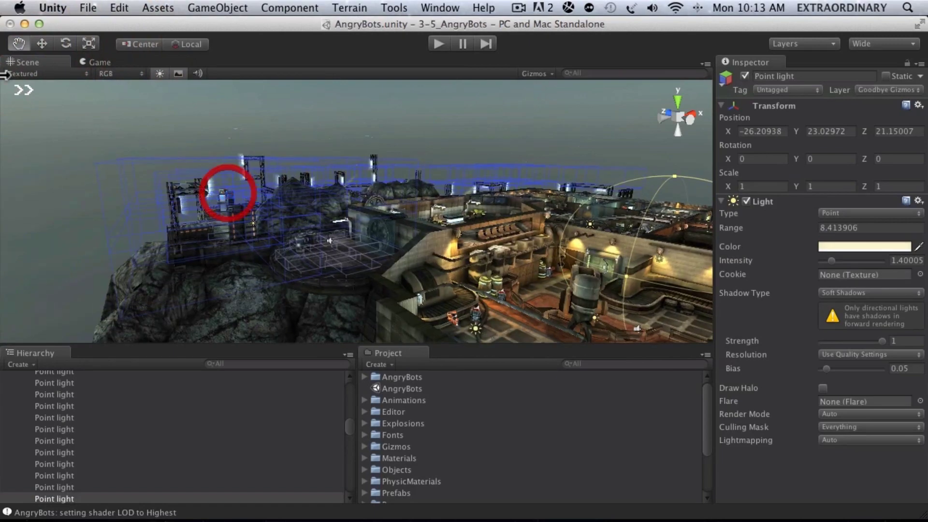
{"action": "left_click_drag", "start_coordinate": [357, 237], "coordinate": [251, 203]}
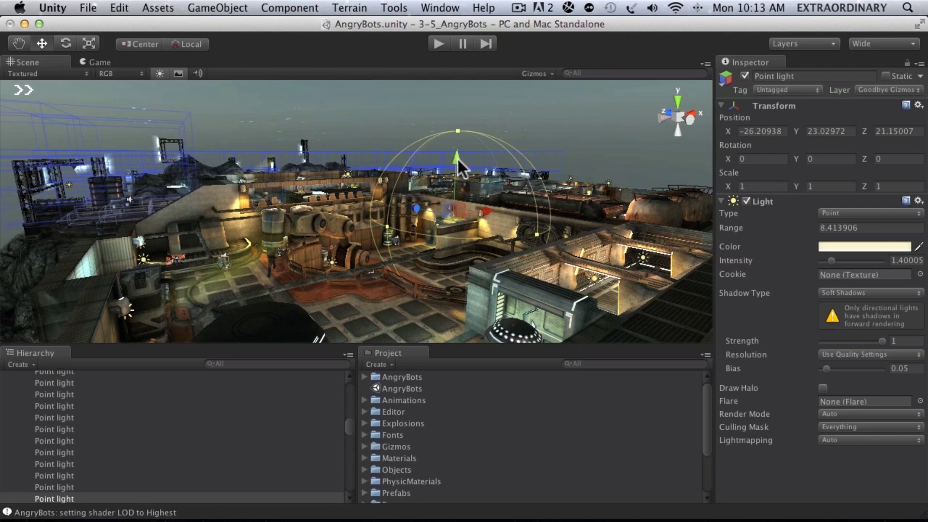
{"action": "left_click_drag", "start_coordinate": [457, 158], "coordinate": [524, 204]}
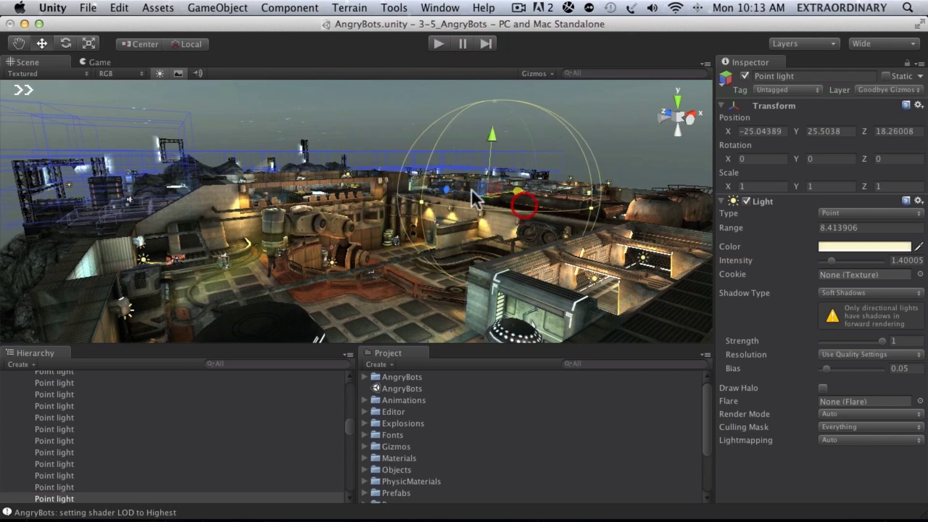
Rotate the point light slightly, then select the barrelLarge barrel.
{"action": "left_click", "coordinate": [65, 42]}
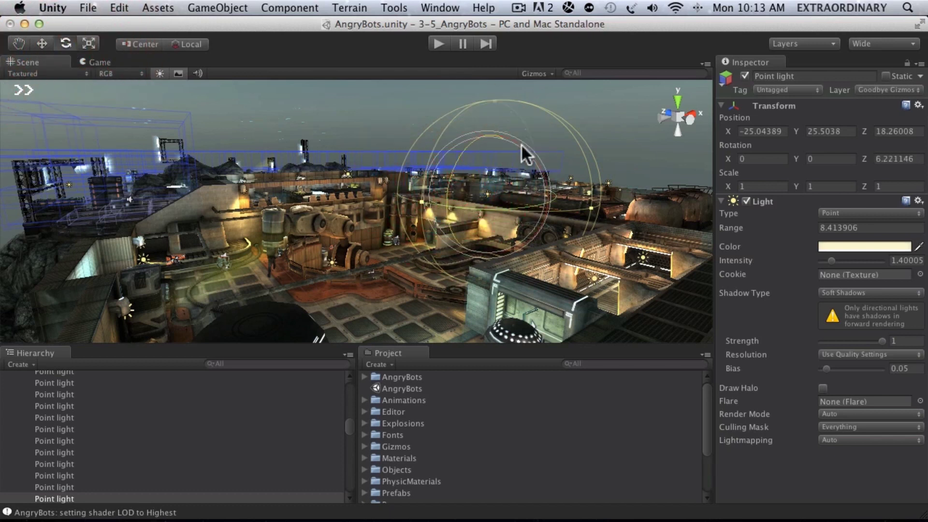
{"action": "mouse_move", "coordinate": [521, 143]}
{"action": "left_mouse_down"}
{"action": "mouse_move", "coordinate": [540, 180]}
{"action": "mouse_move", "coordinate": [507, 149]}
{"action": "left_mouse_up"}
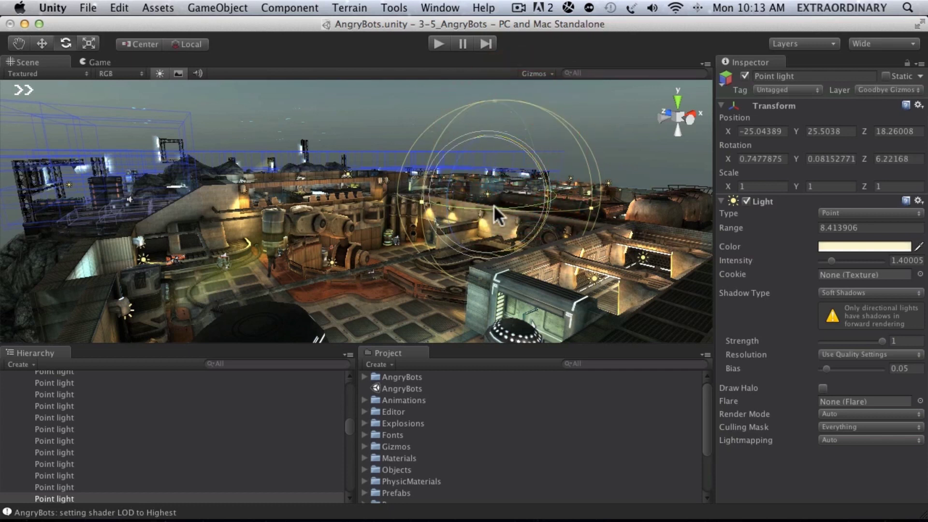
{"action": "mouse_move", "coordinate": [494, 206]}
{"action": "left_mouse_down"}
{"action": "mouse_move", "coordinate": [447, 209]}
{"action": "mouse_move", "coordinate": [509, 212]}
{"action": "mouse_move", "coordinate": [489, 206]}
{"action": "left_mouse_up"}
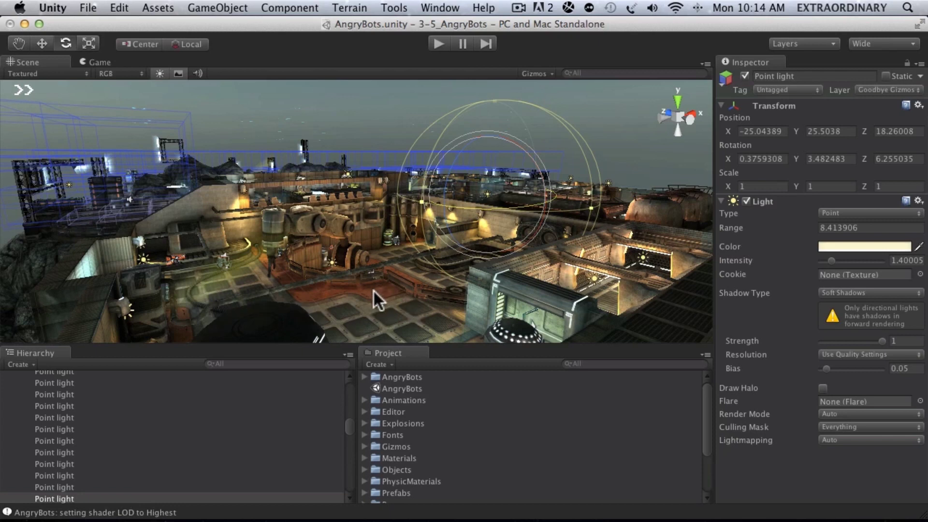
{"action": "left_click", "coordinate": [384, 236]}
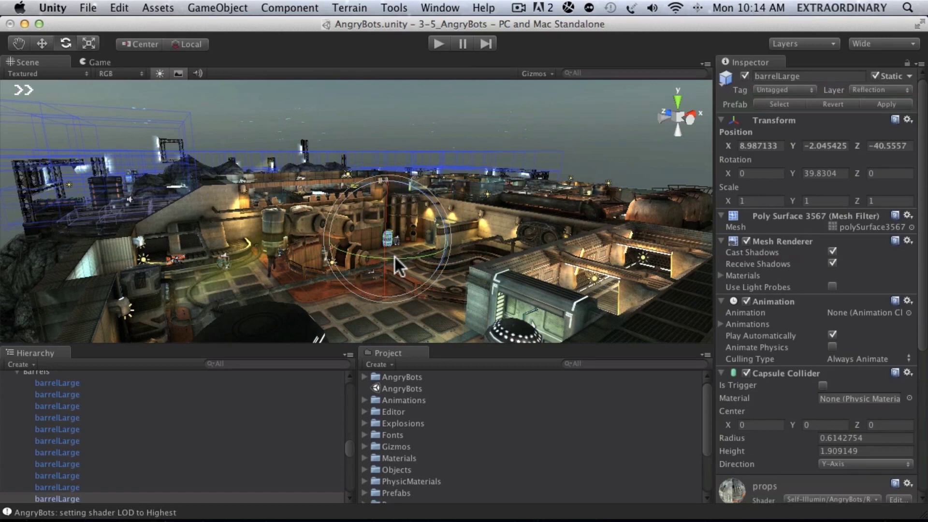
Frame and orbit around the barrel, then nudge its position and tilt it slightly.
{"action": "key", "text": "f"}
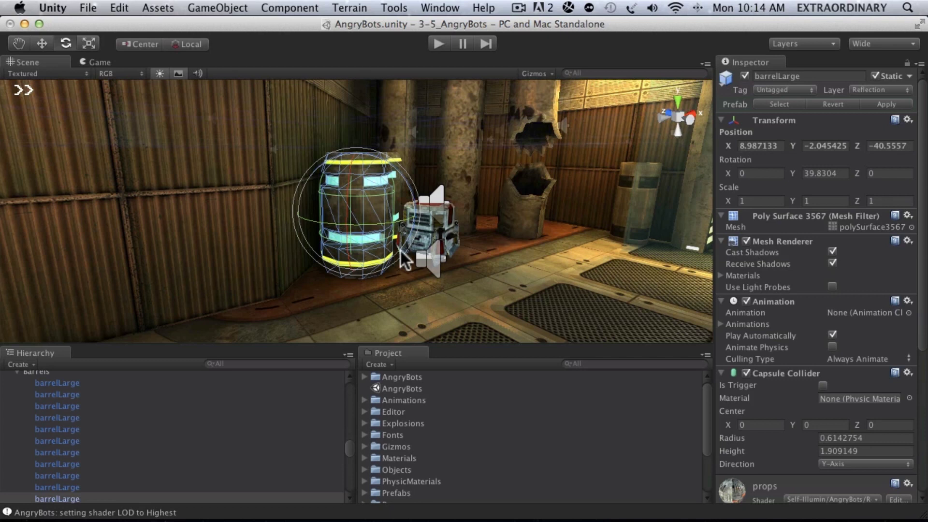
{"action": "left_click", "coordinate": [18, 45]}
{"action": "mouse_move", "coordinate": [366, 201]}
{"action": "left_mouse_down", "text": "alt"}
{"action": "mouse_move", "coordinate": [507, 264]}
{"action": "mouse_move", "coordinate": [311, 269]}
{"action": "mouse_move", "coordinate": [528, 279]}
{"action": "mouse_move", "coordinate": [434, 287]}
{"action": "mouse_move", "coordinate": [285, 228]}
{"action": "mouse_move", "coordinate": [412, 271]}
{"action": "left_mouse_up", "text": "alt"}
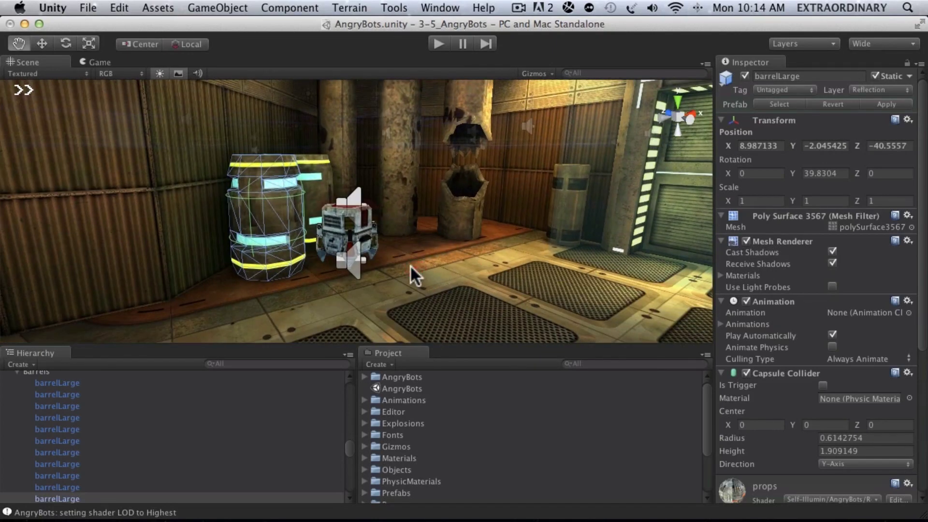
{"action": "left_click", "coordinate": [42, 44]}
{"action": "mouse_move", "coordinate": [265, 162]}
{"action": "left_mouse_down"}
{"action": "mouse_move", "coordinate": [275, 116]}
{"action": "mouse_move", "coordinate": [267, 155]}
{"action": "left_mouse_up"}
{"action": "mouse_move", "coordinate": [299, 210]}
{"action": "left_mouse_down"}
{"action": "mouse_move", "coordinate": [377, 244]}
{"action": "mouse_move", "coordinate": [275, 213]}
{"action": "mouse_move", "coordinate": [290, 227]}
{"action": "mouse_move", "coordinate": [298, 198]}
{"action": "mouse_move", "coordinate": [265, 223]}
{"action": "mouse_move", "coordinate": [288, 199]}
{"action": "left_mouse_up"}
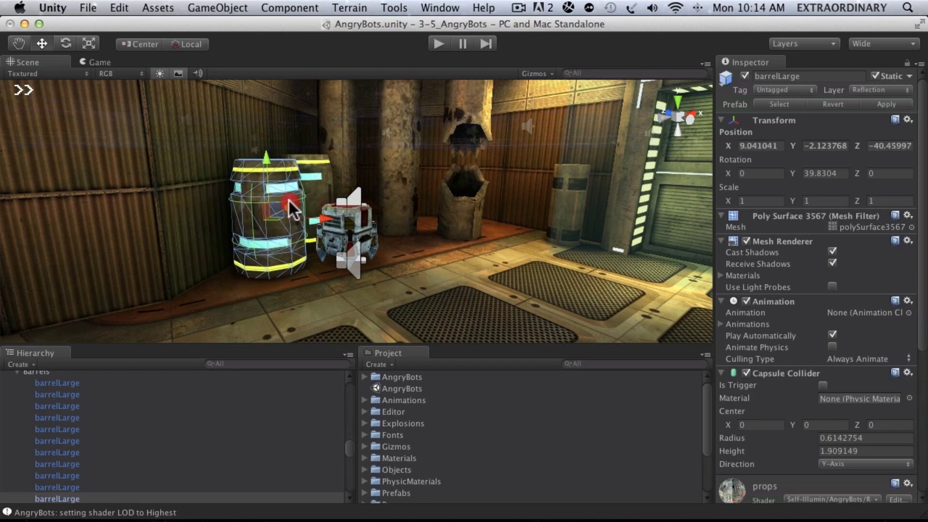
{"action": "left_click", "coordinate": [66, 43]}
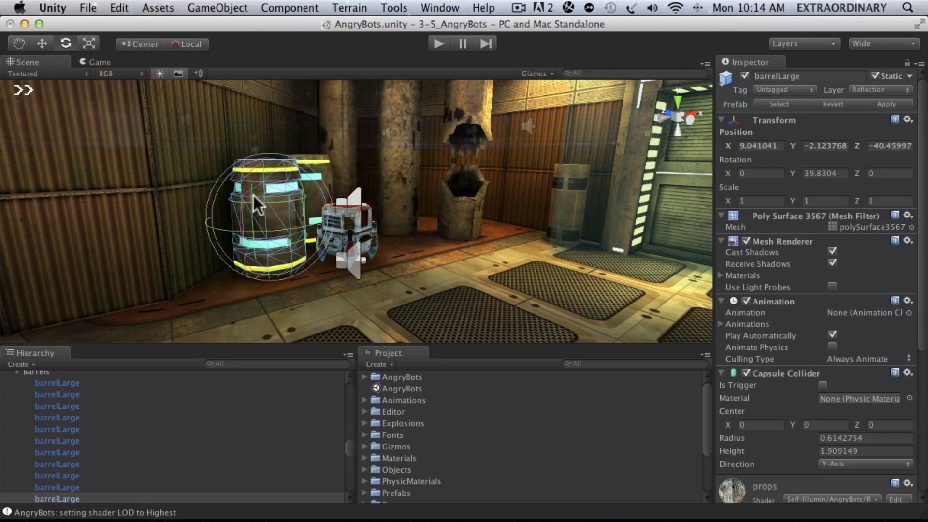
{"action": "mouse_move", "coordinate": [245, 180]}
{"action": "left_mouse_down"}
{"action": "mouse_move", "coordinate": [252, 203]}
{"action": "mouse_move", "coordinate": [242, 263]}
{"action": "mouse_move", "coordinate": [264, 182]}
{"action": "mouse_move", "coordinate": [320, 202]}
{"action": "mouse_move", "coordinate": [273, 199]}
{"action": "mouse_move", "coordinate": [214, 222]}
{"action": "mouse_move", "coordinate": [289, 226]}
{"action": "mouse_move", "coordinate": [240, 233]}
{"action": "mouse_move", "coordinate": [248, 185]}
{"action": "left_mouse_up"}
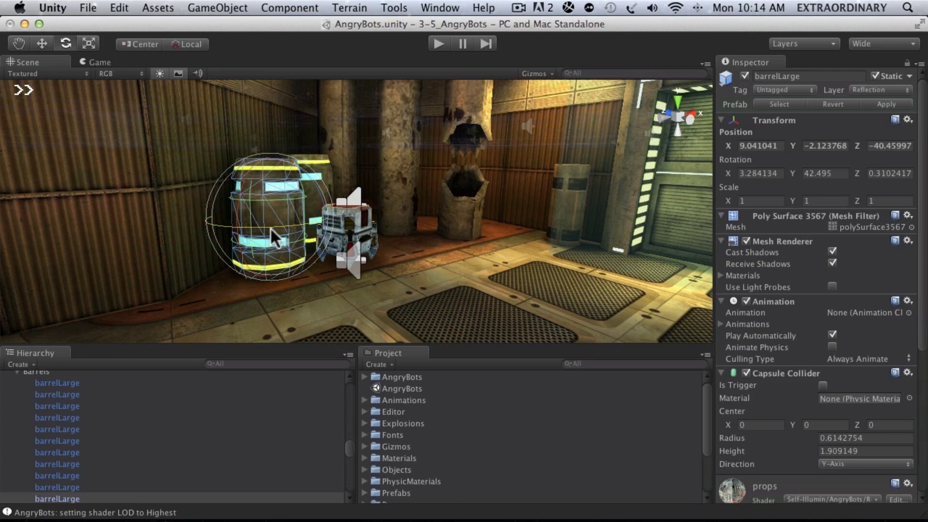
Scale barrelLarge non-uniformly to about 0.81, 0.99 and 0.85 on X, Y, Z.
{"action": "left_click", "coordinate": [88, 42]}
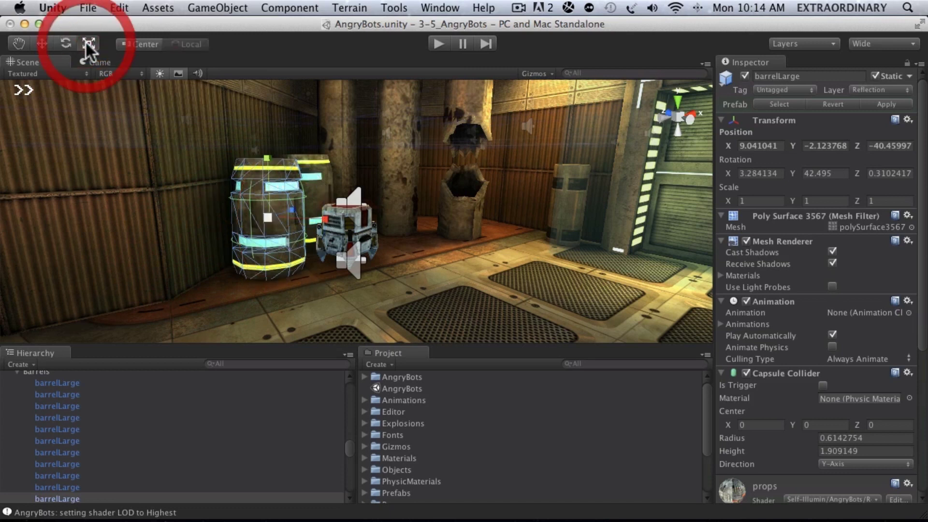
{"action": "mouse_move", "coordinate": [325, 219]}
{"action": "left_mouse_down"}
{"action": "mouse_move", "coordinate": [373, 221]}
{"action": "mouse_move", "coordinate": [322, 220]}
{"action": "left_mouse_up"}
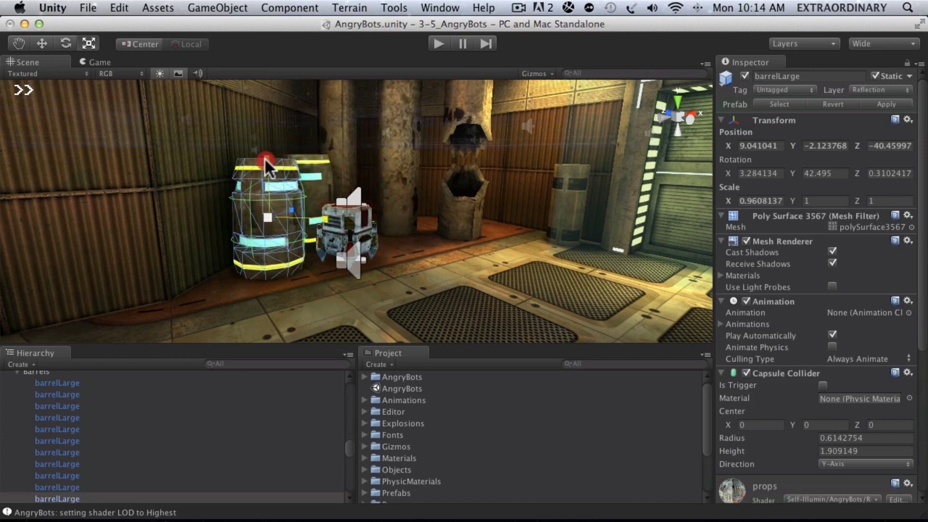
{"action": "mouse_move", "coordinate": [264, 157]}
{"action": "left_mouse_down"}
{"action": "mouse_move", "coordinate": [265, 135]}
{"action": "mouse_move", "coordinate": [264, 150]}
{"action": "left_mouse_up"}
{"action": "left_click_drag", "start_coordinate": [291, 210], "coordinate": [256, 216]}
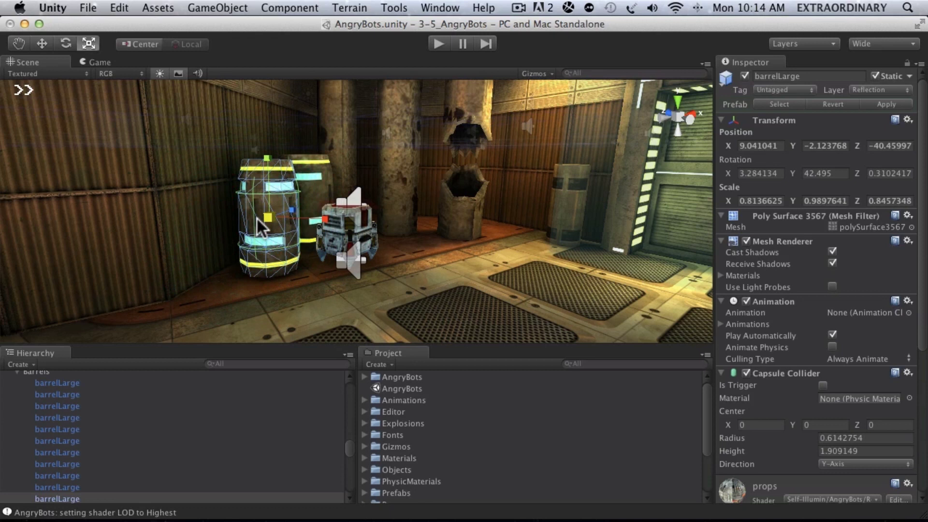
Undo the barrel's scale, rotation and position edits, restoring scale 1, 1, 1 and rotation 0, 39.8304, 0.
{"action": "key", "text": "super+z"}
{"action": "key", "text": "super+z"}
{"action": "key", "text": "super+z"}
{"action": "key", "text": "super+z"}
{"action": "key", "text": "super+z"}
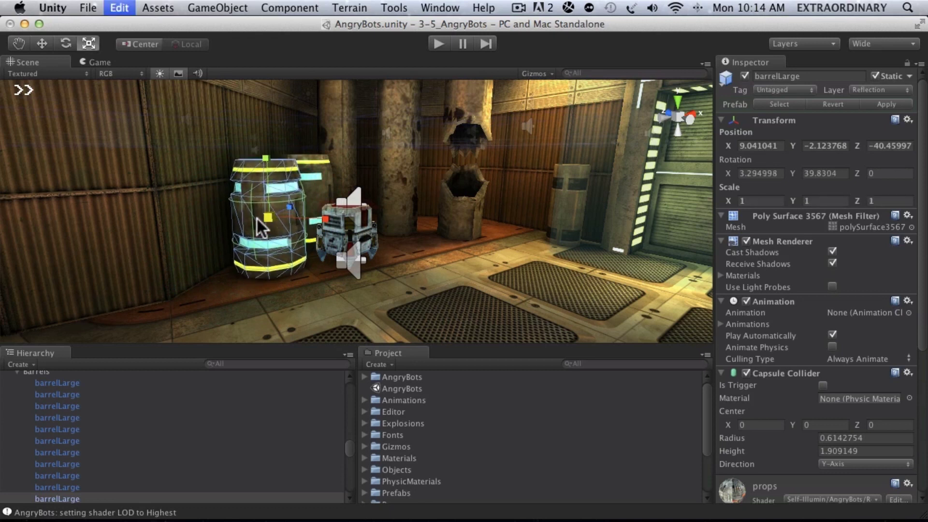
{"action": "key", "text": "super+z"}
{"action": "key", "text": "super+z"}
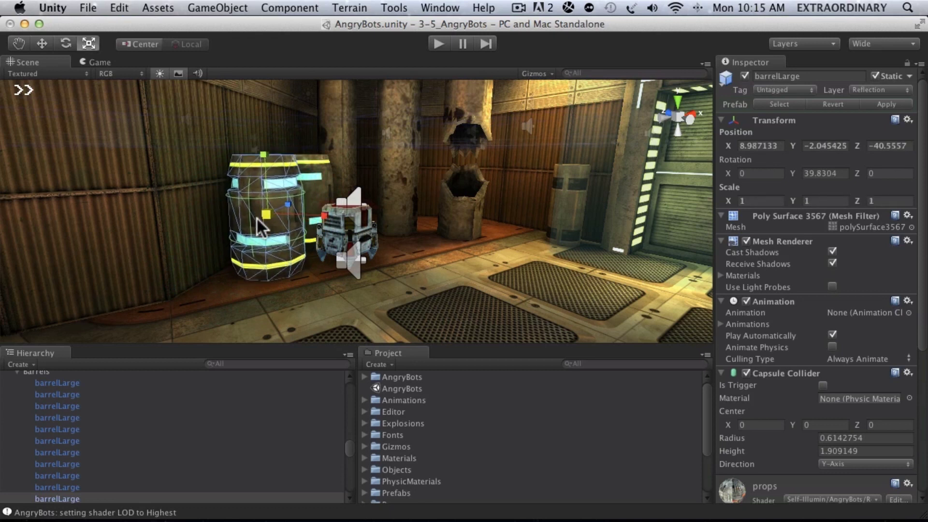
{"action": "key", "text": "super+z"}
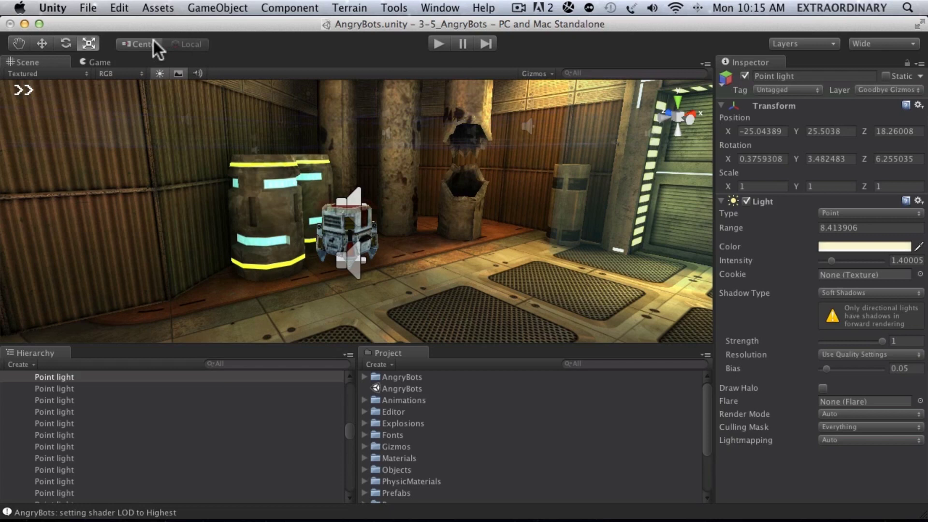
With the Move tool, toggle Global/Local and Pivot/Center, and lift barrelLarge to Y -2.009745.
{"action": "left_click", "coordinate": [39, 43]}
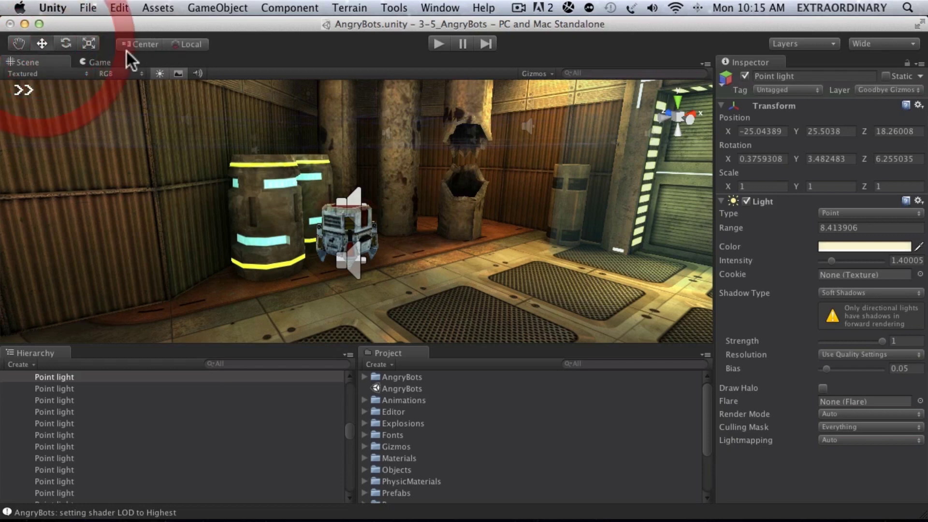
{"action": "left_click", "coordinate": [287, 206]}
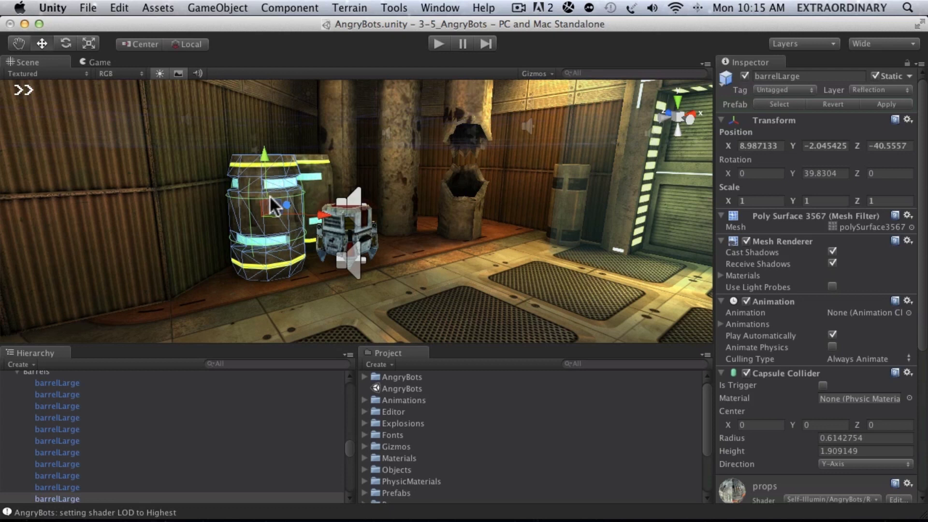
{"action": "left_click", "coordinate": [186, 44]}
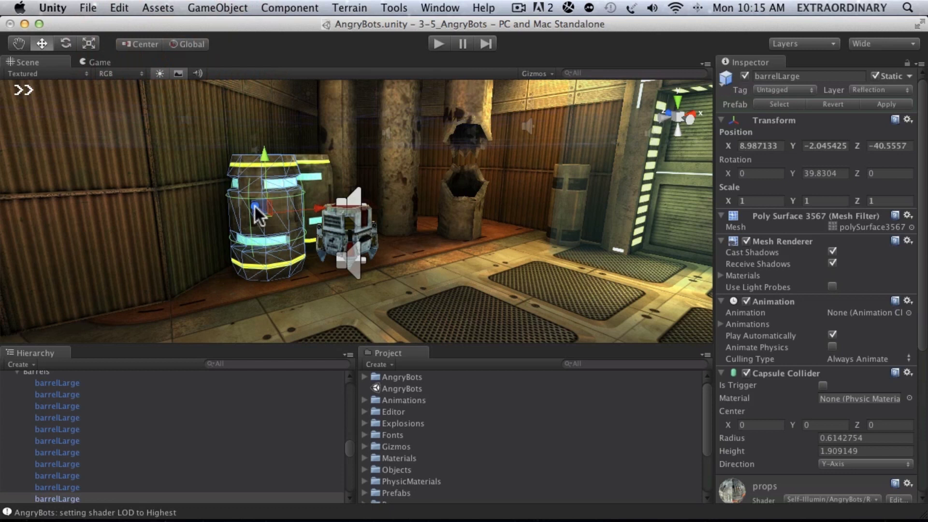
{"action": "left_click", "coordinate": [190, 43]}
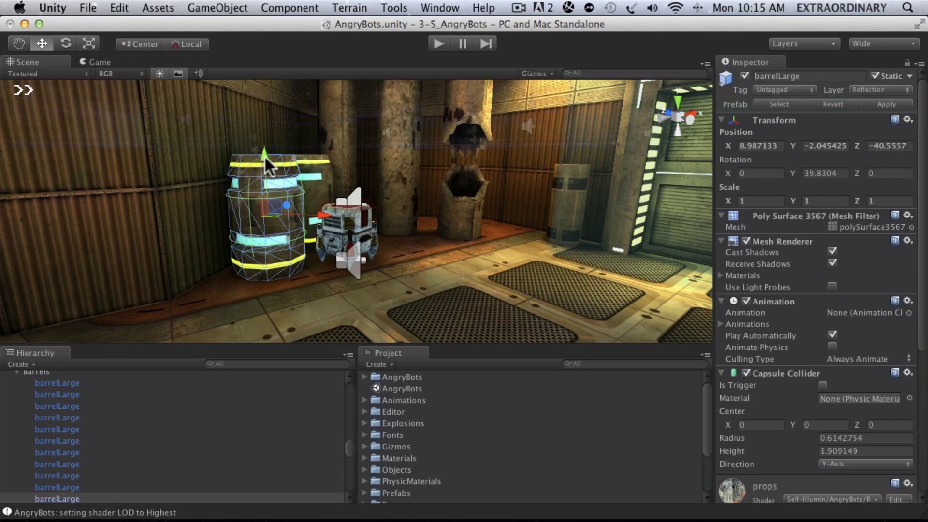
{"action": "mouse_move", "coordinate": [265, 159]}
{"action": "left_mouse_down"}
{"action": "mouse_move", "coordinate": [267, 115]}
{"action": "mouse_move", "coordinate": [267, 152]}
{"action": "left_mouse_up"}
{"action": "left_click", "coordinate": [143, 43]}
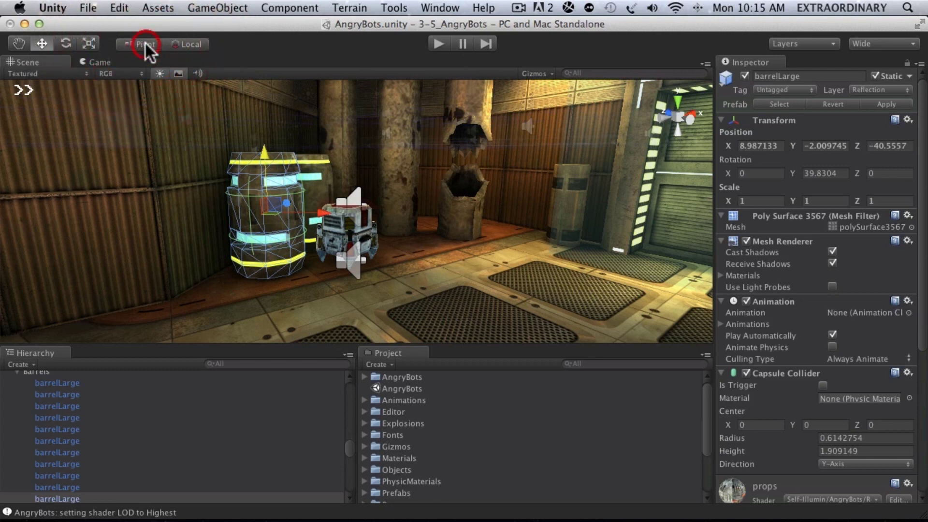
{"action": "left_click", "coordinate": [144, 43]}
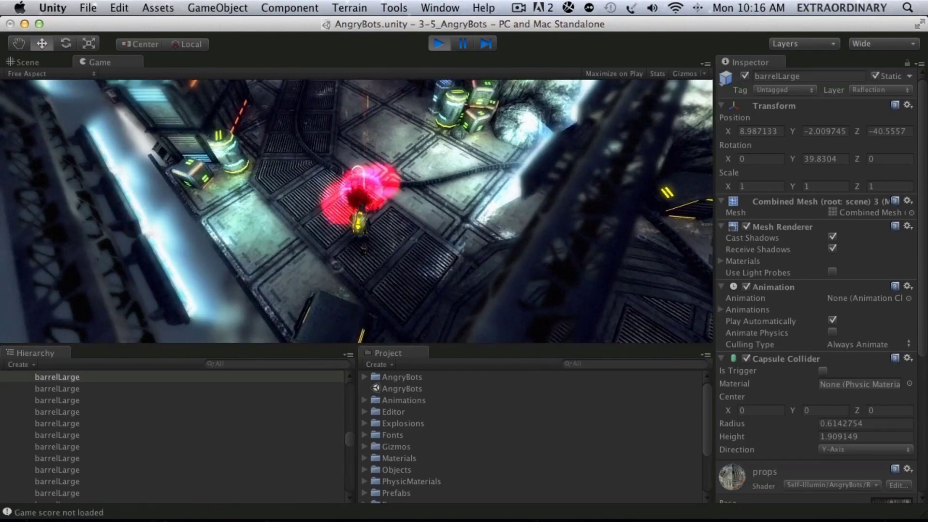
Walk the player up through the level past the barrels toward the fan ring.
{"action": "key", "text": "w"}
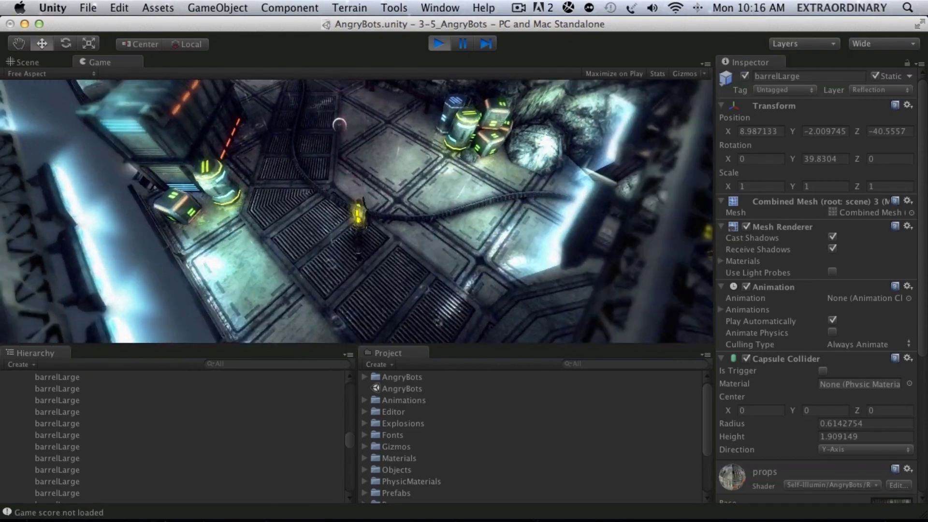
{"action": "key", "text": "w"}
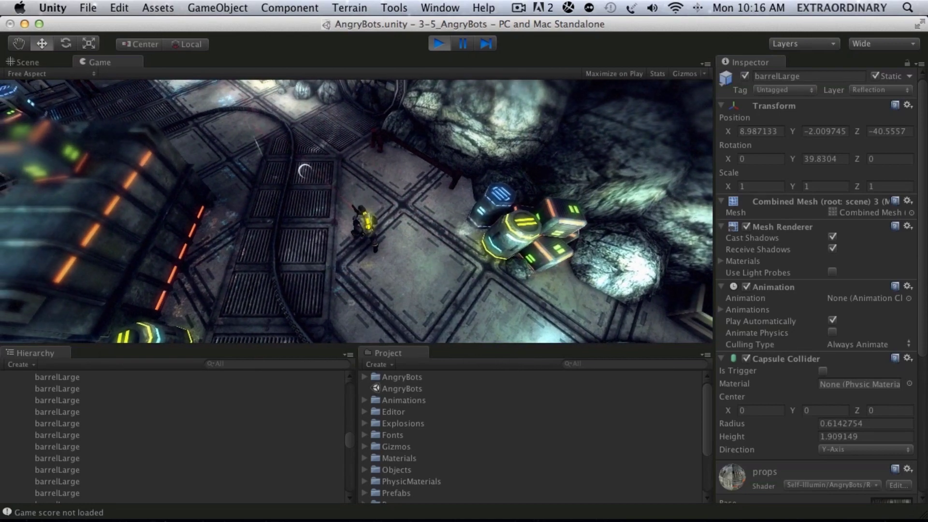
{"action": "key", "text": "w"}
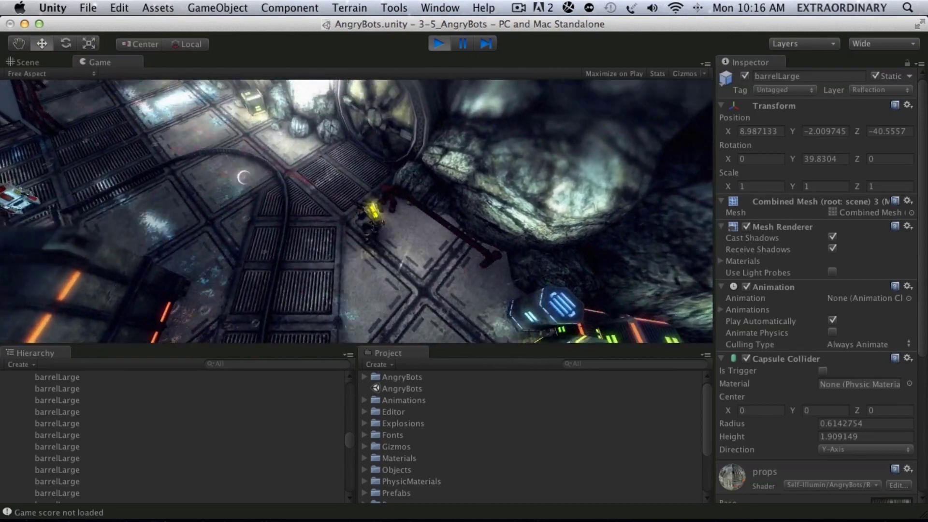
{"action": "key", "text": "a"}
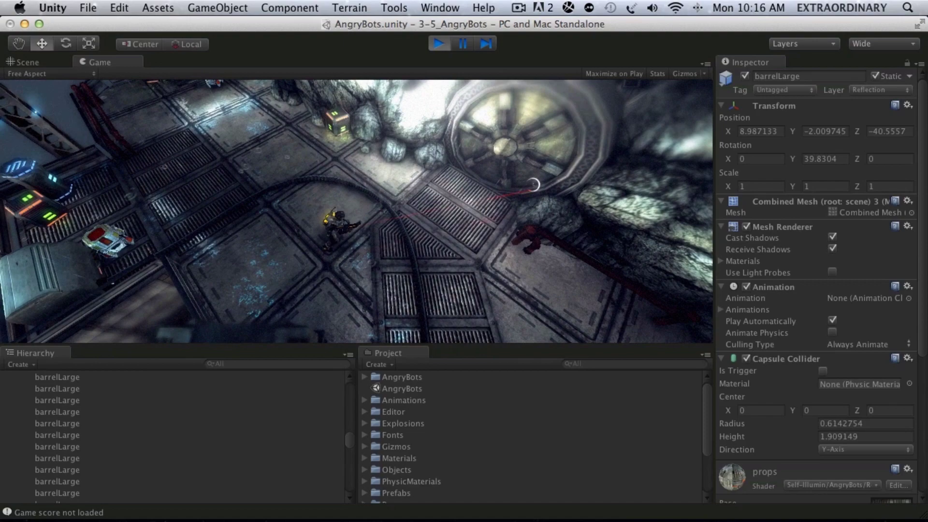
{"action": "key", "text": "d"}
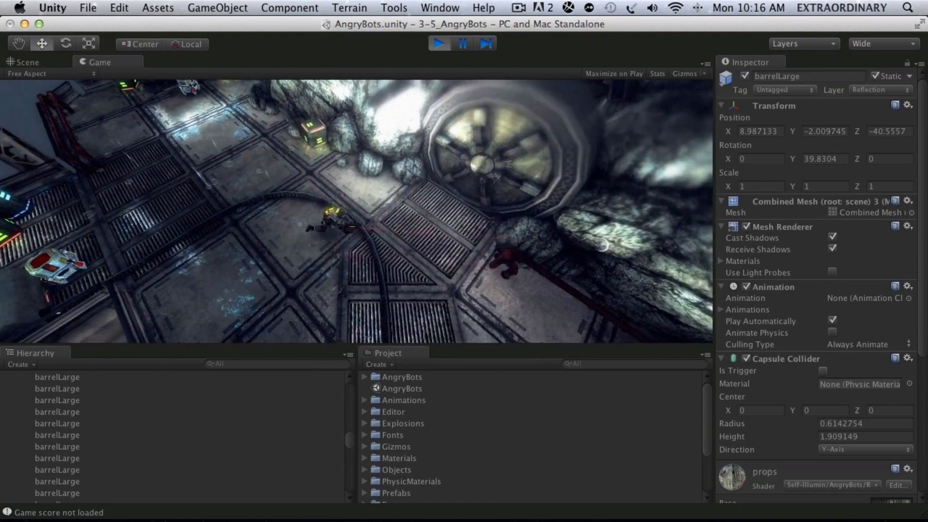
{"action": "key", "text": "w"}
{"action": "key", "text": "d"}
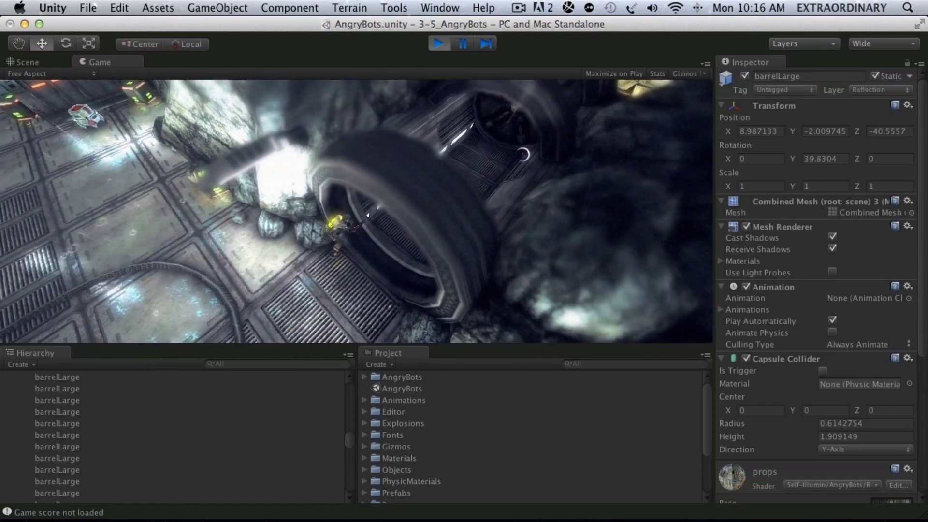
Walk the player through the fan ring and tunnel into the hex-floored room.
{"action": "key", "text": "w"}
{"action": "key", "text": "d"}
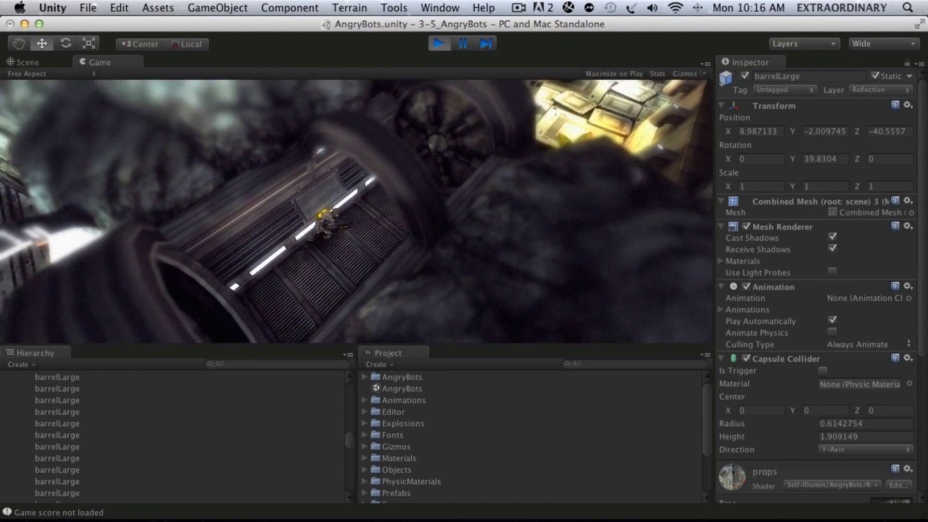
{"action": "key", "text": "w"}
{"action": "key", "text": "d"}
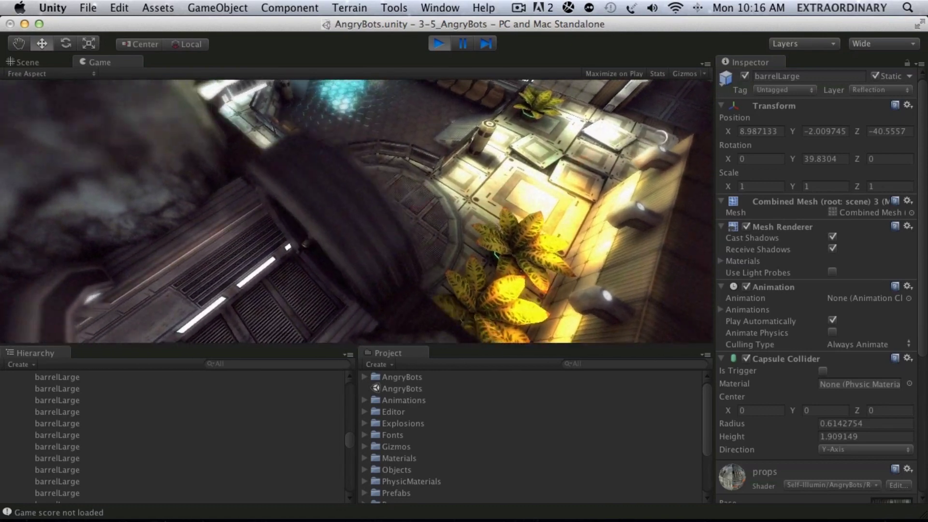
{"action": "key", "text": "w"}
{"action": "key", "text": "a"}
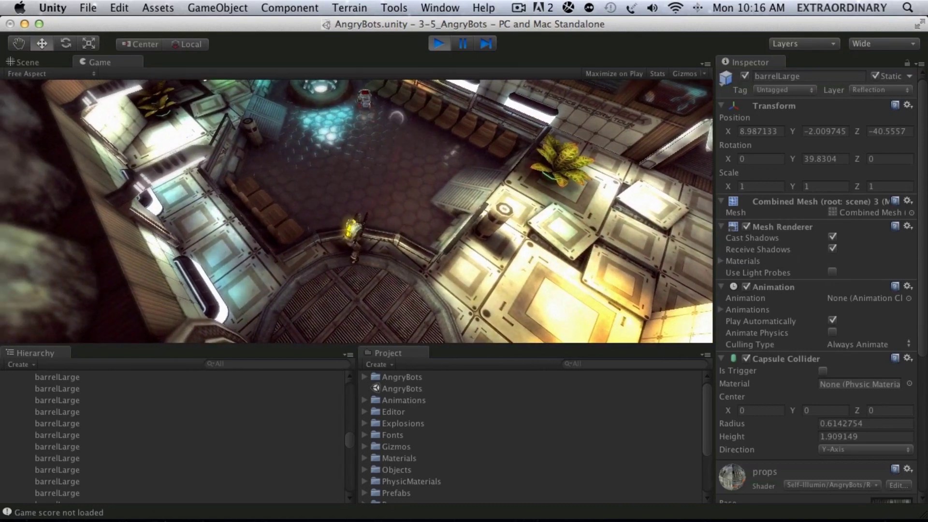
Fire at the robot repeatedly while moving around the hex-floored room toward it.
{"action": "left_click", "coordinate": [360, 100]}
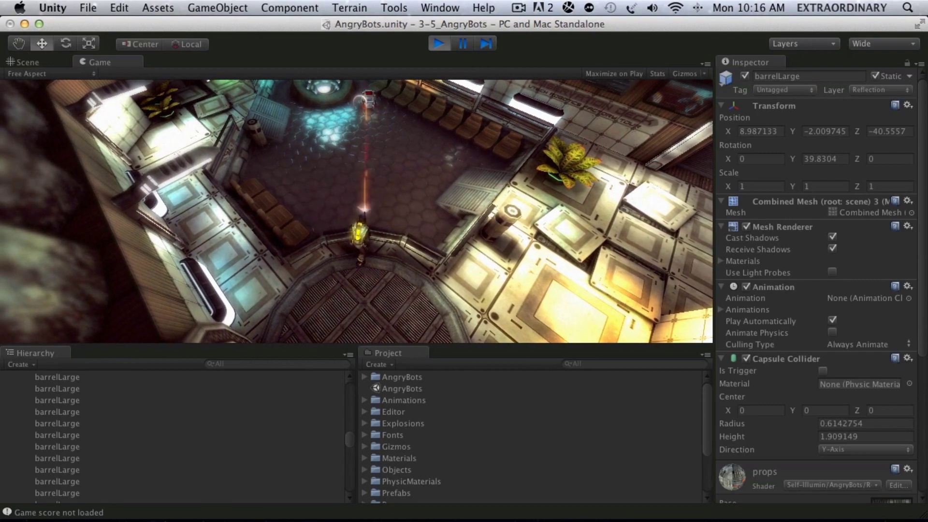
{"action": "key", "text": "d"}
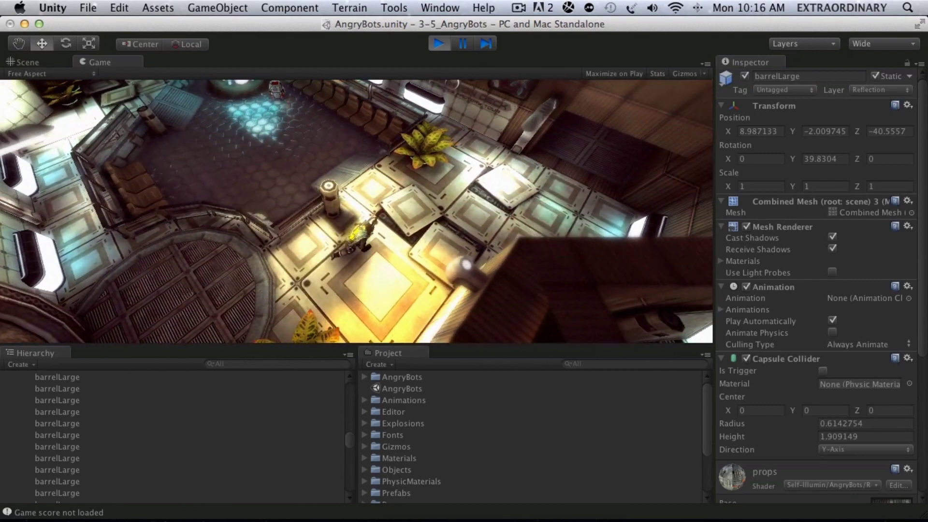
{"action": "key", "text": "w"}
{"action": "key", "text": "a"}
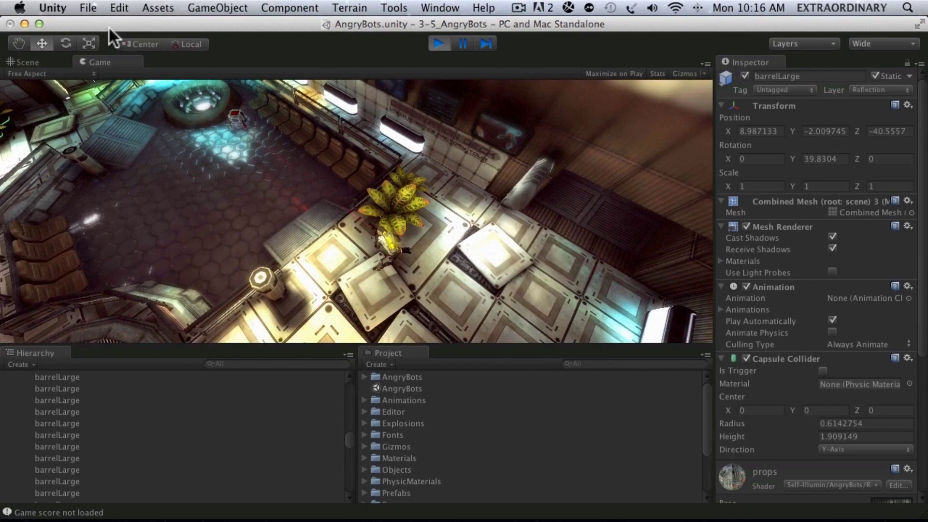
{"action": "key", "text": "w"}
{"action": "key", "text": "a"}
{"action": "left_click", "coordinate": [74, 25]}
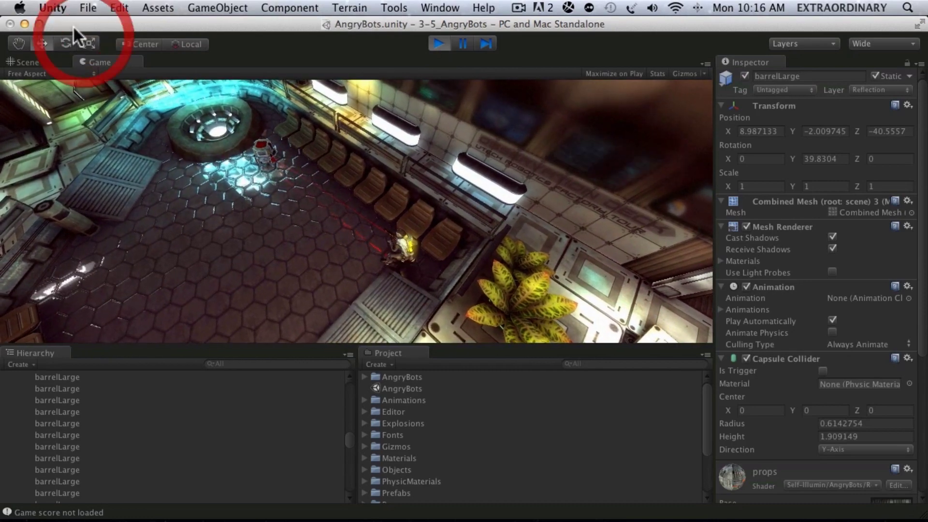
{"action": "key", "text": "w"}
{"action": "key", "text": "a"}
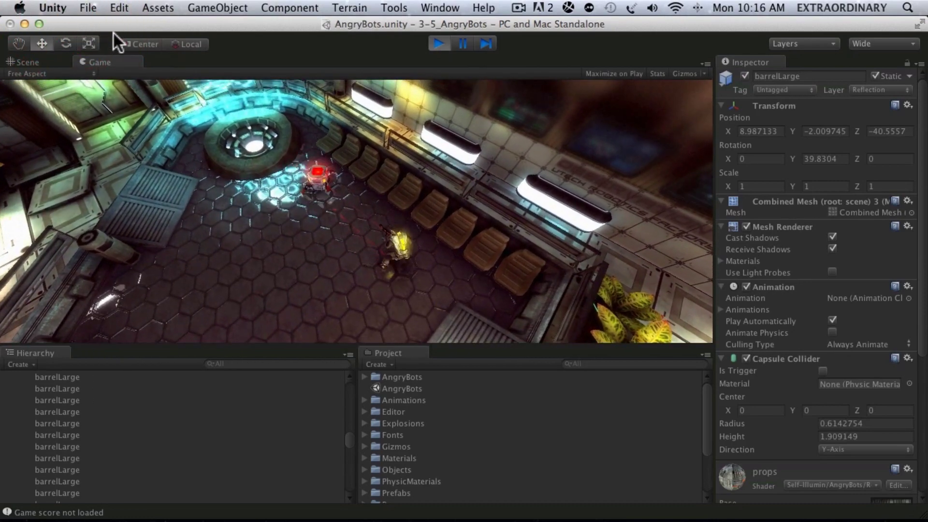
{"action": "left_click", "coordinate": [114, 33]}
{"action": "key", "text": "w"}
{"action": "key", "text": "a"}
{"action": "left_click", "coordinate": [126, 54]}
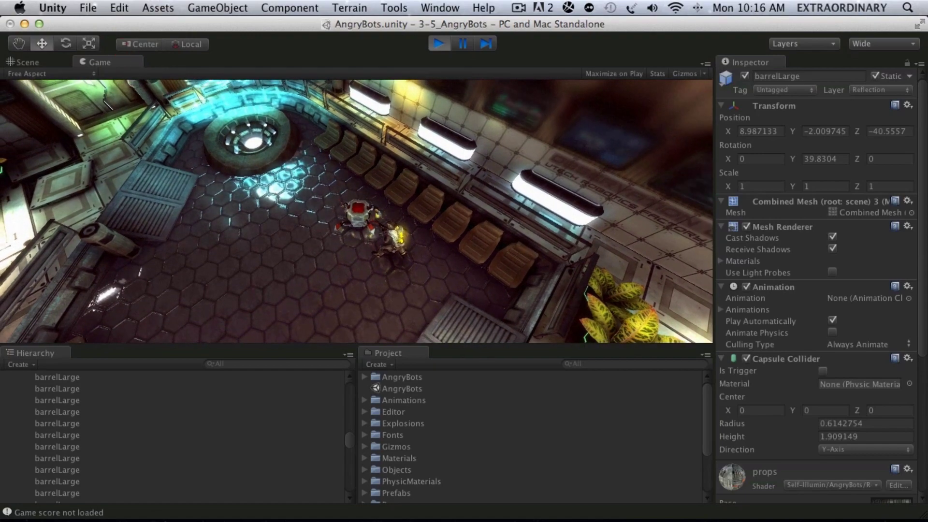
{"action": "key", "text": "s"}
{"action": "key", "text": "a"}
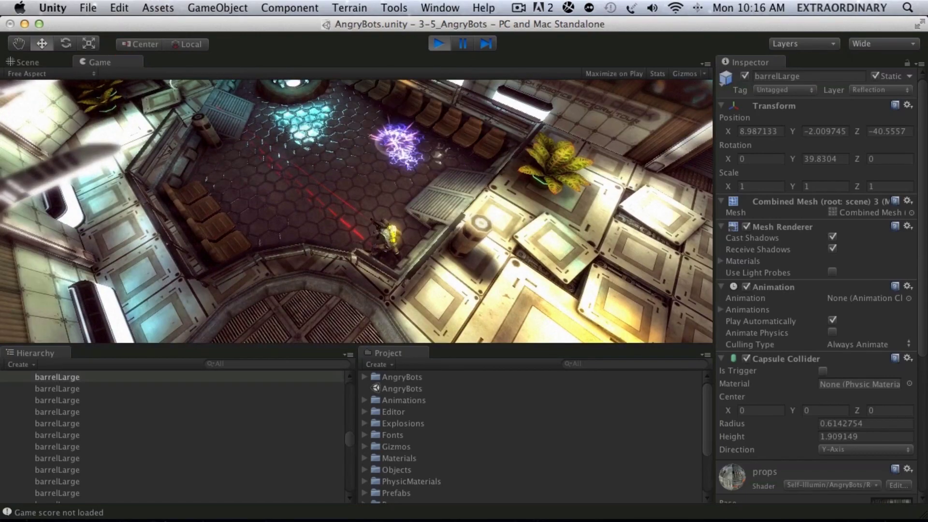